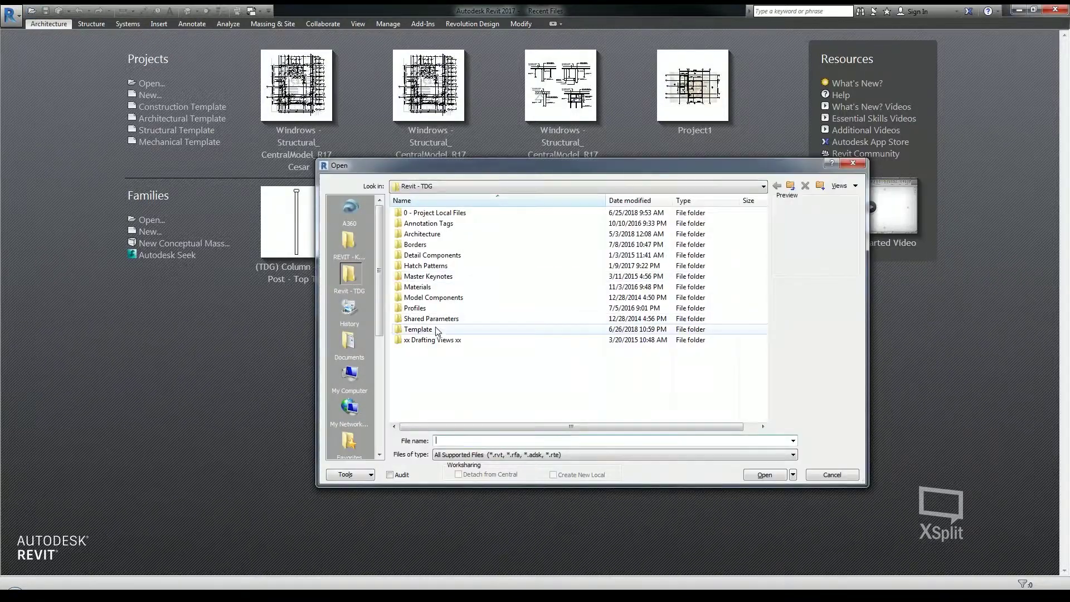
- From the Template folder, open (TDG) Structural Template_R17.rte
double_click(438, 333)
left_click(475, 268)
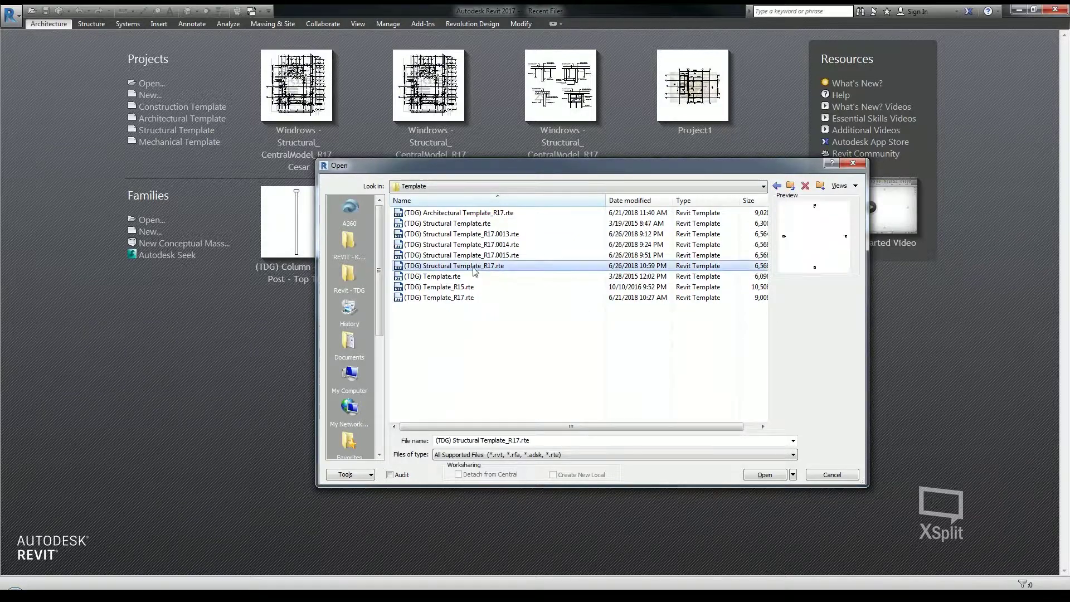
left_click(765, 475)
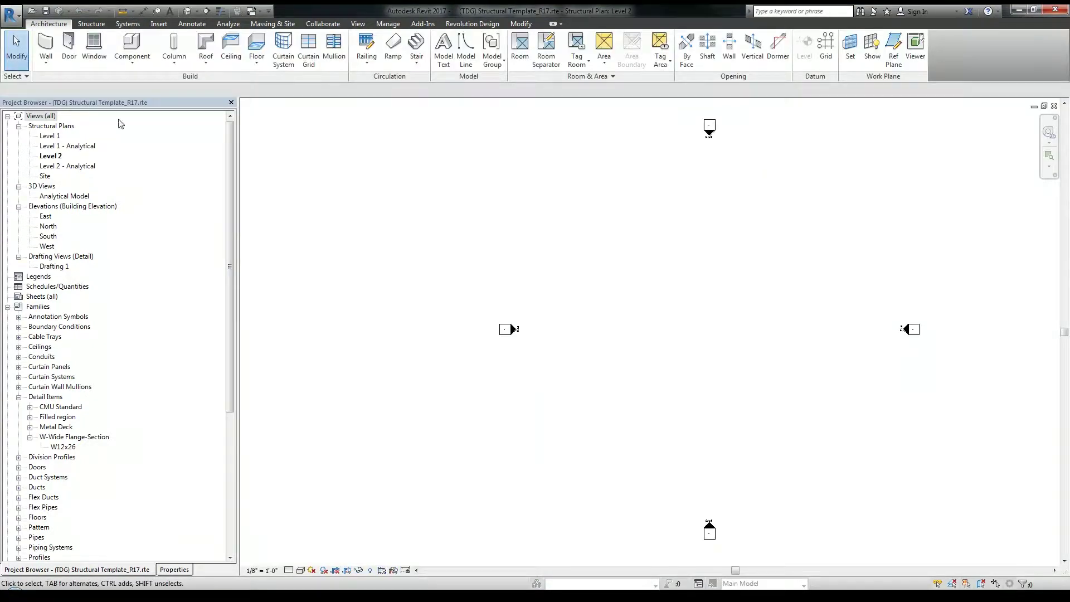
- Open Line Weights from Manage > Additional Settings and move the dialog down and left
left_click(388, 24)
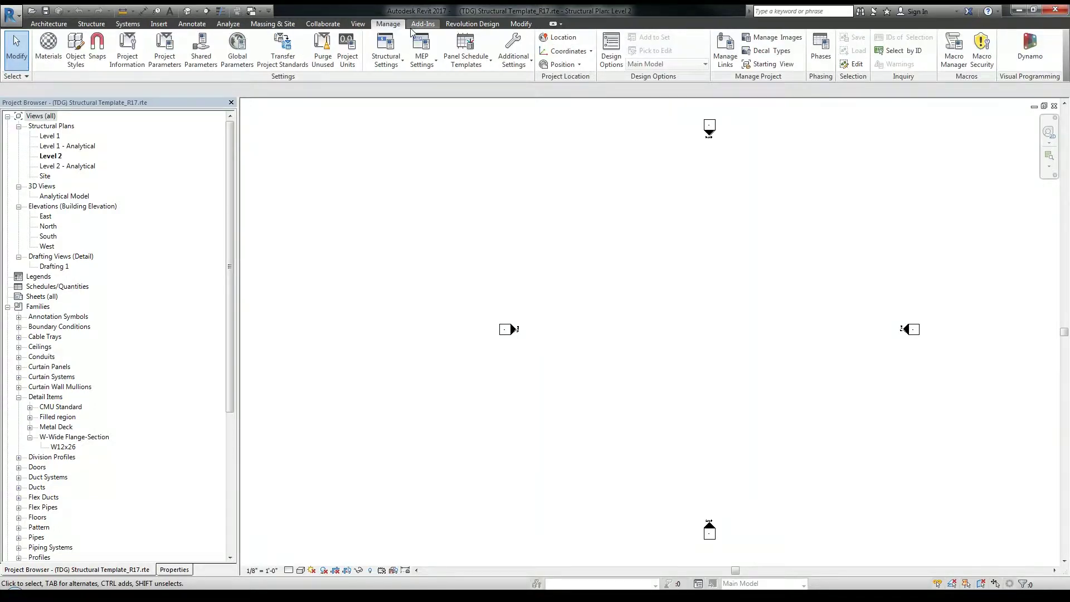
left_click(513, 56)
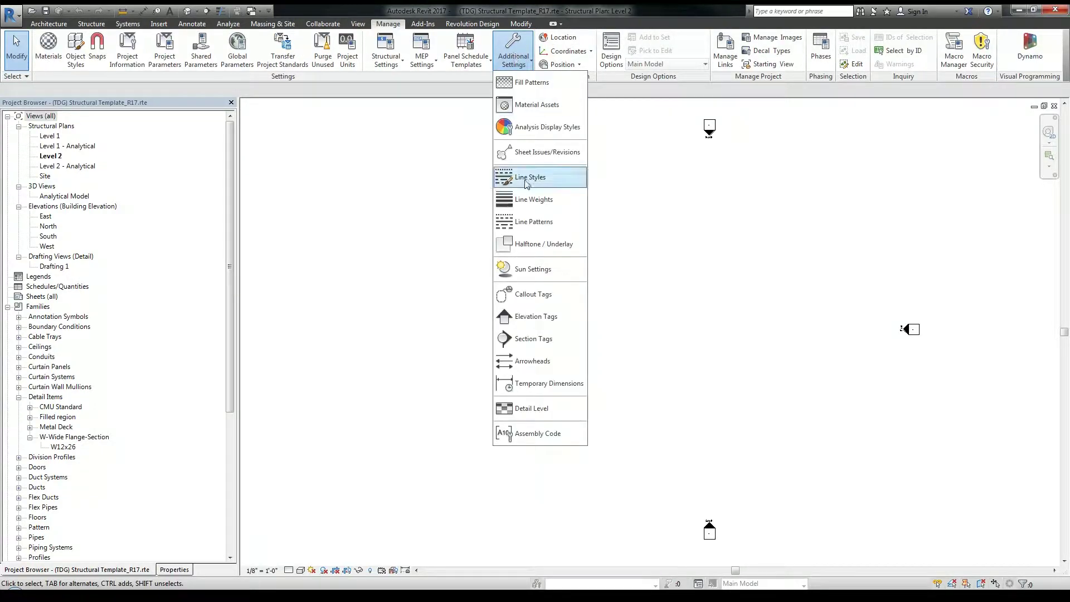
left_click(534, 199)
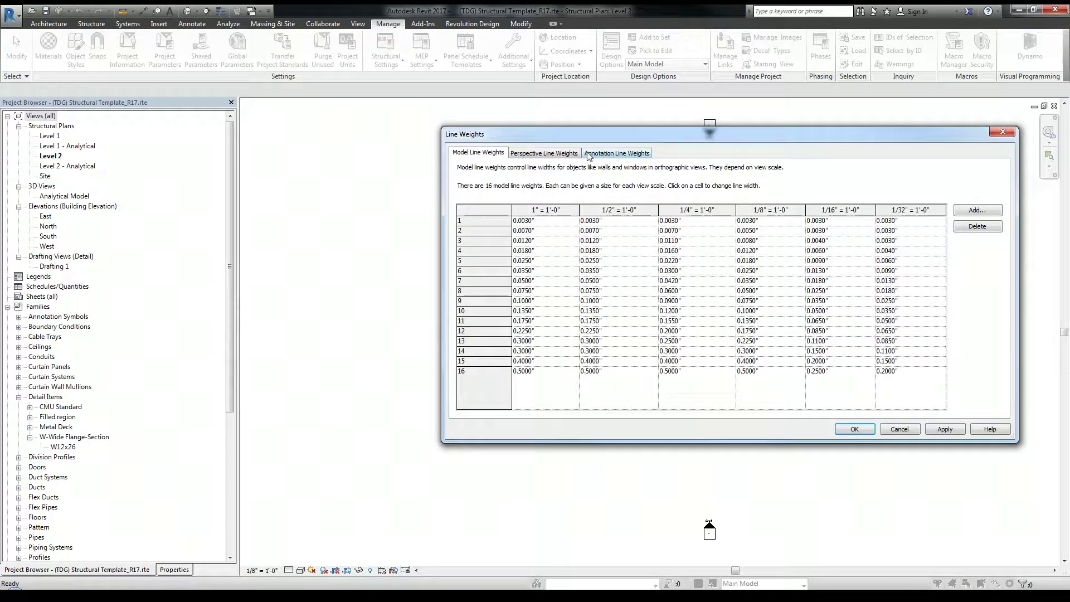
left_click_drag(592, 136, 546, 160)
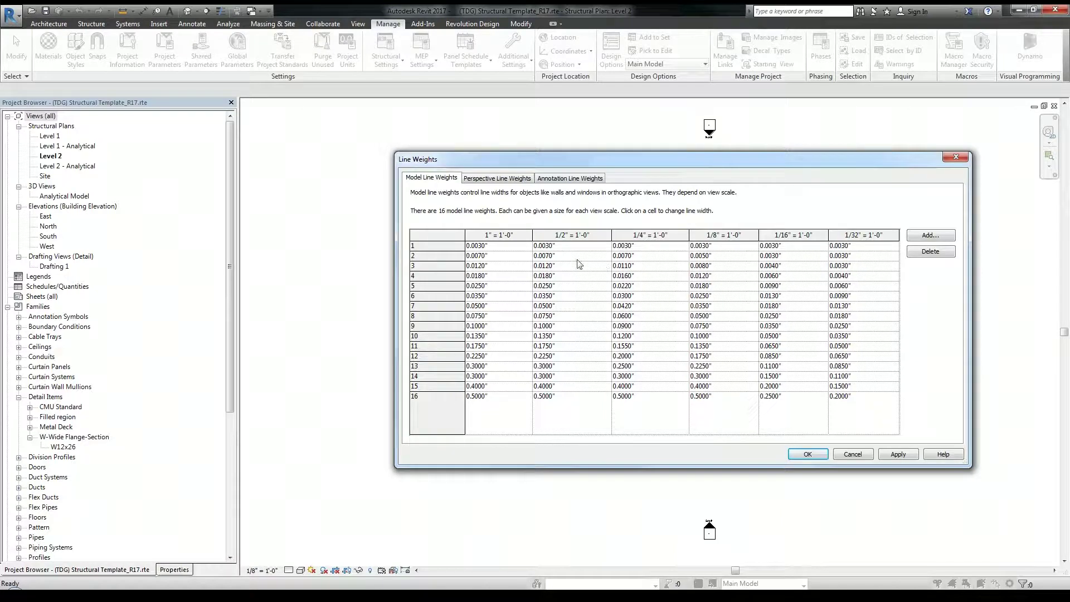
- Review the Perspective and Annotation tabs and pen 1's model widths, then request a new scale column
left_click(484, 180)
left_click(560, 179)
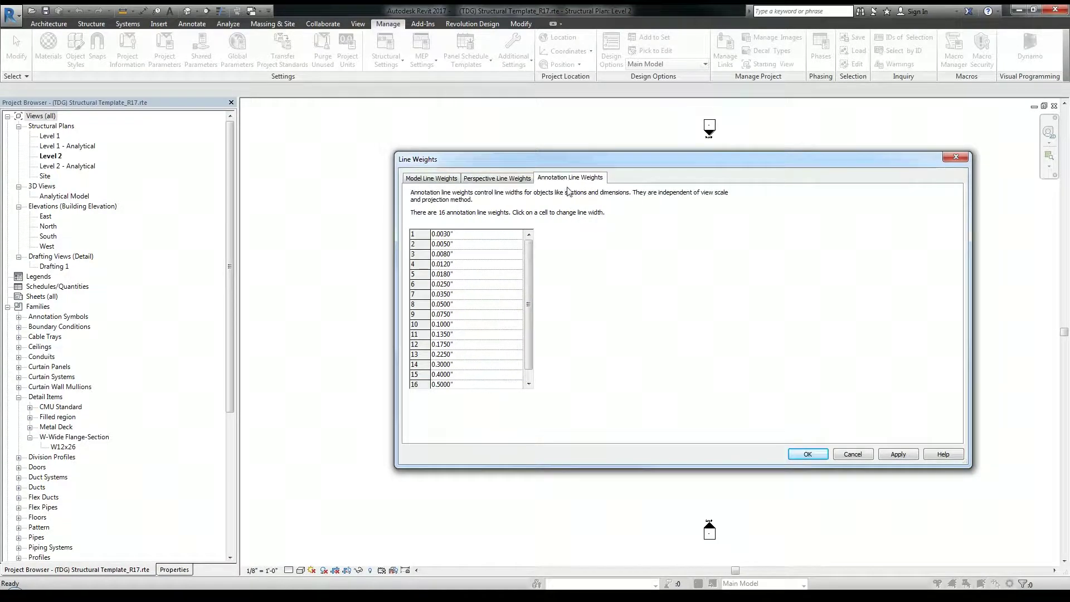
left_click(422, 180)
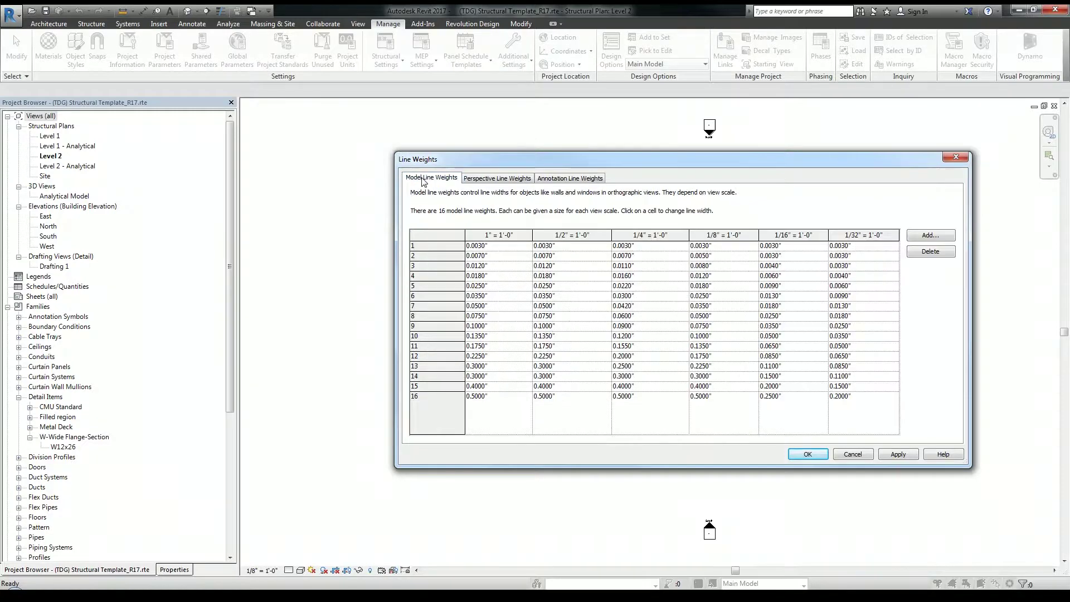
left_click(495, 247)
left_click(641, 247)
left_click(743, 247)
left_click(863, 247)
left_click(939, 239)
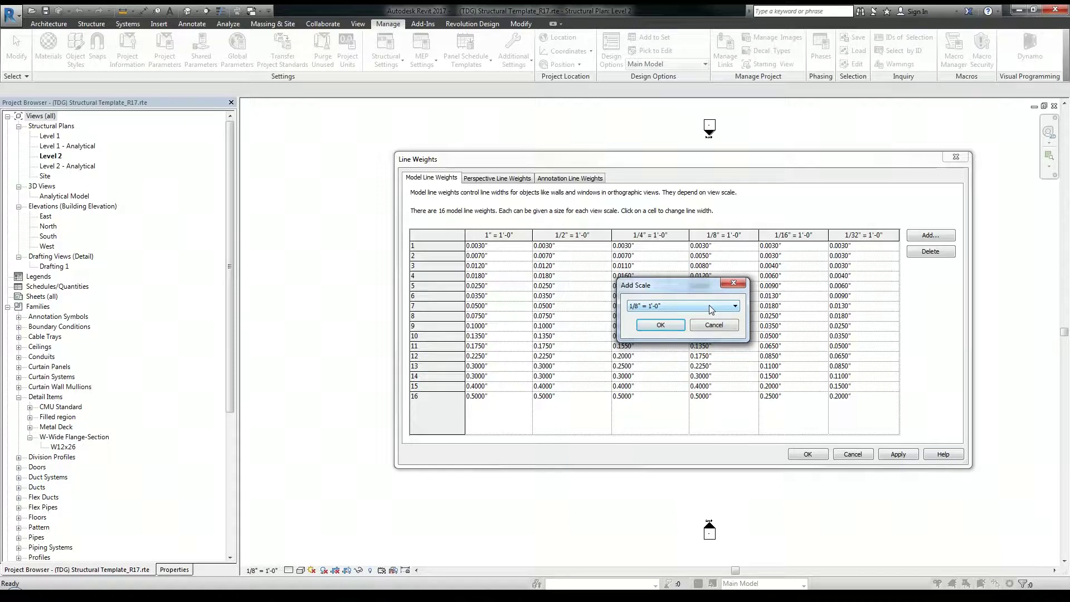
- Leave the Add Scale prompt at 1/8" = 1'-0" and cancel it
left_click(655, 310)
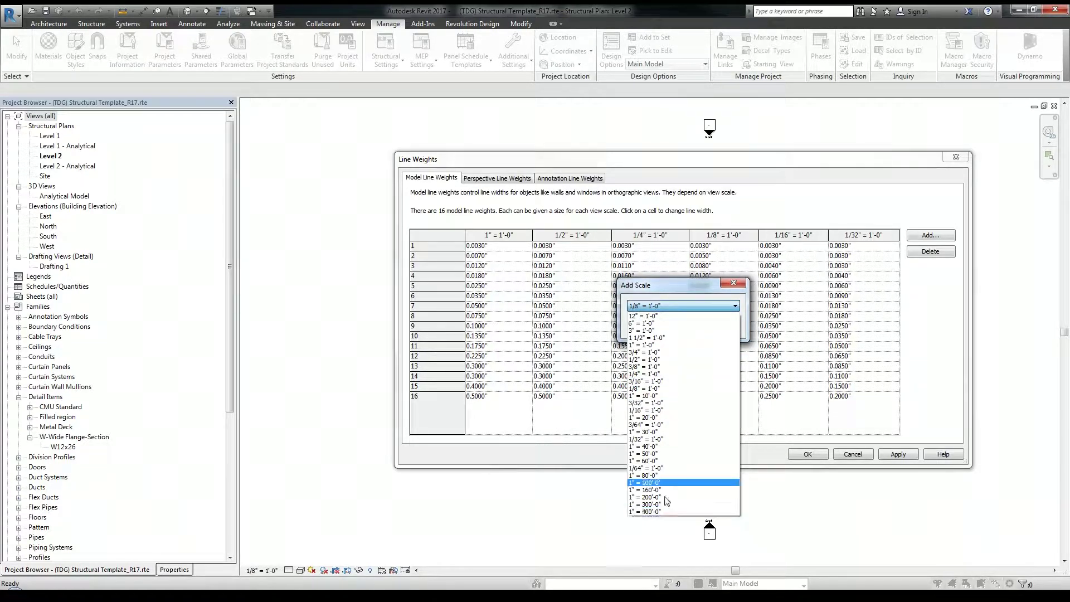
left_click(647, 388)
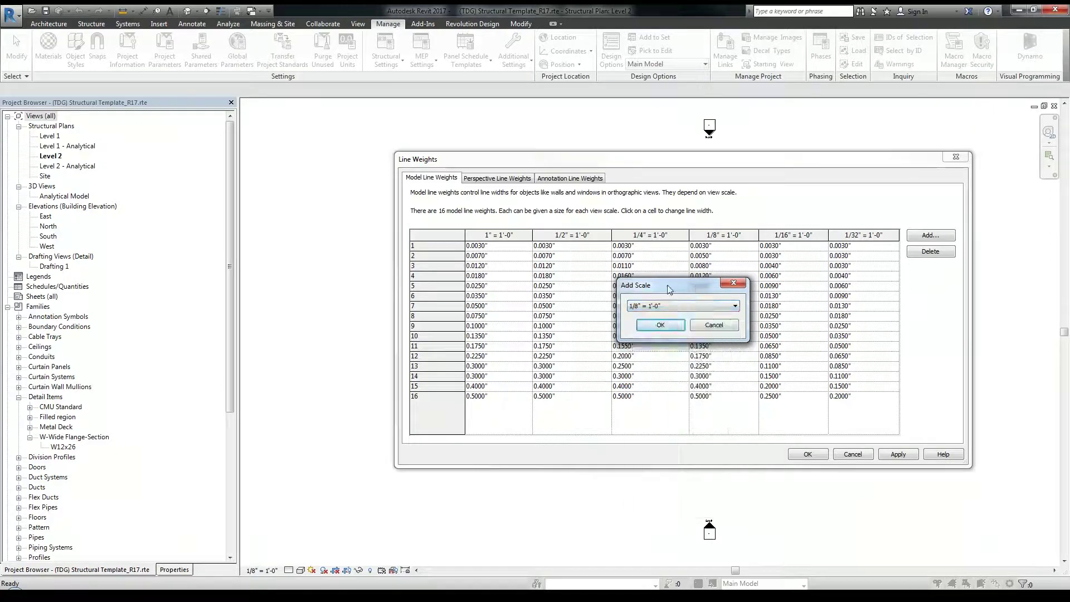
left_click(737, 335)
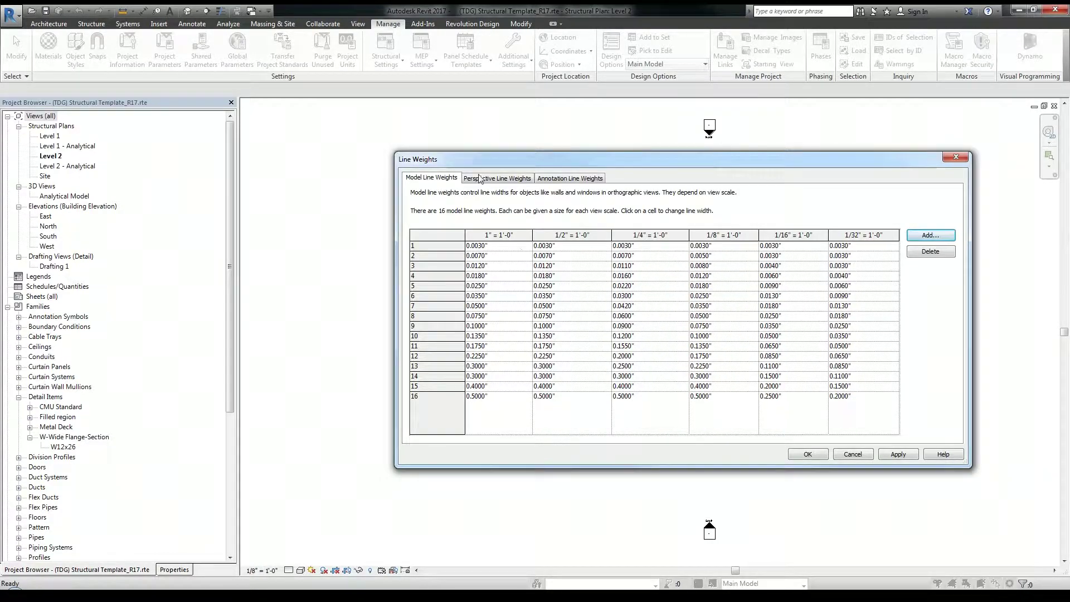
- Compare the Perspective and Annotation line weights, then return to Model Line Weights
left_click(496, 179)
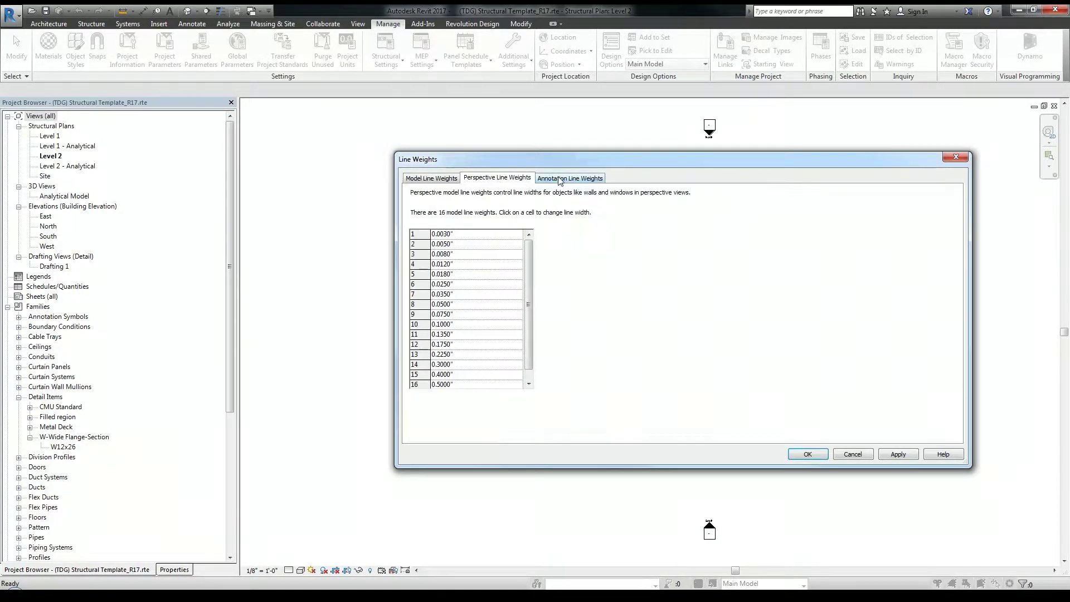
left_click(583, 180)
left_click(499, 179)
left_click(568, 178)
left_click(499, 179)
left_click(565, 178)
left_click(505, 180)
left_click(553, 178)
left_click(492, 180)
left_click(549, 178)
left_click(459, 182)
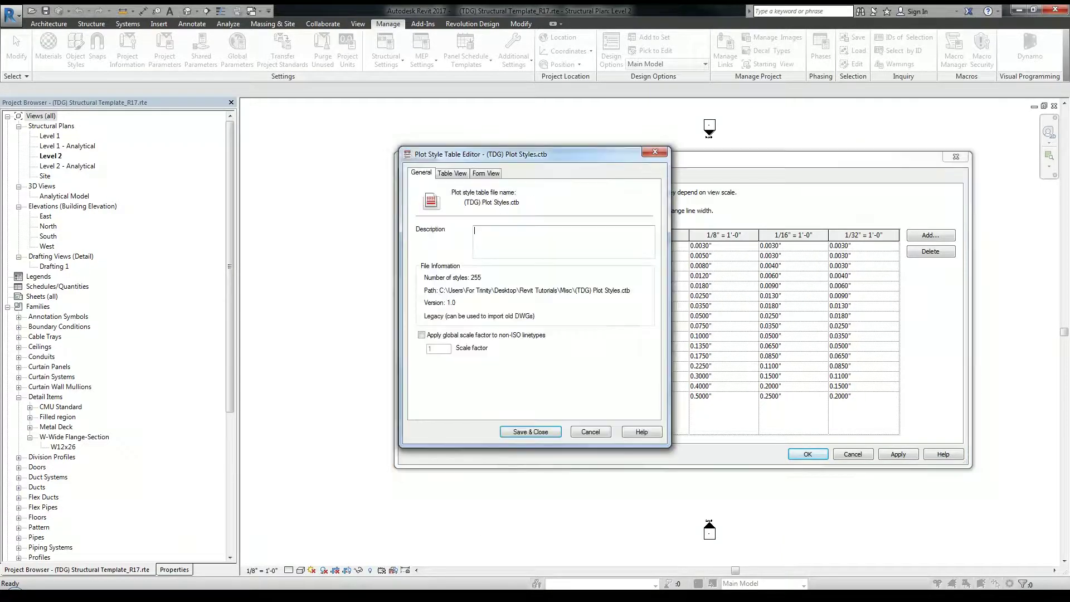
- Move the (TDG) Plot Styles.ctb editor left, switch to Form View, and compare Color 1 with Color 9
left_click_drag(568, 160, 281, 169)
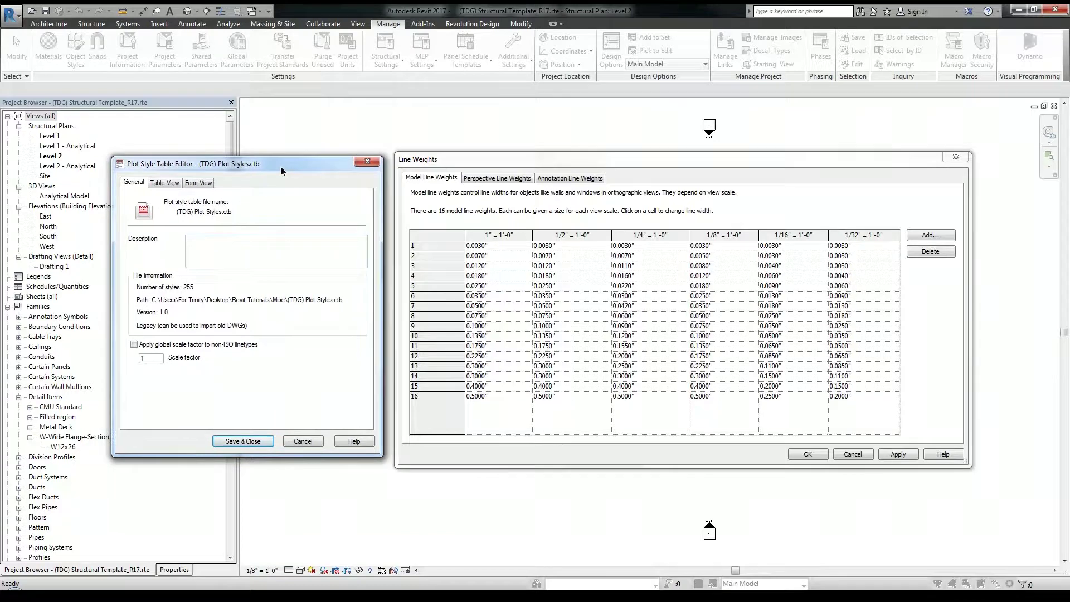
left_click(202, 185)
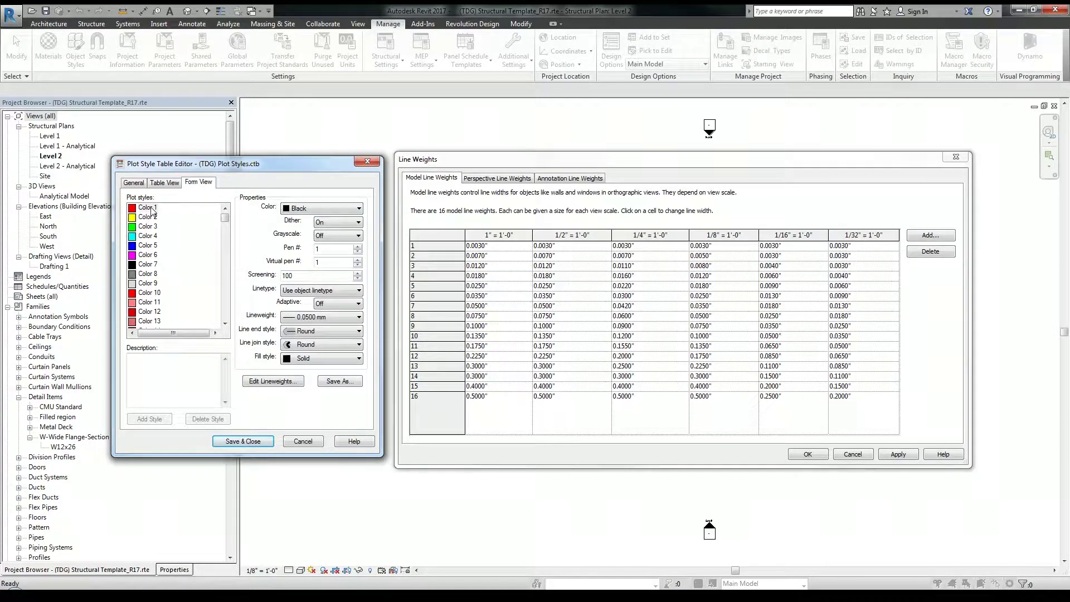
left_click(149, 283)
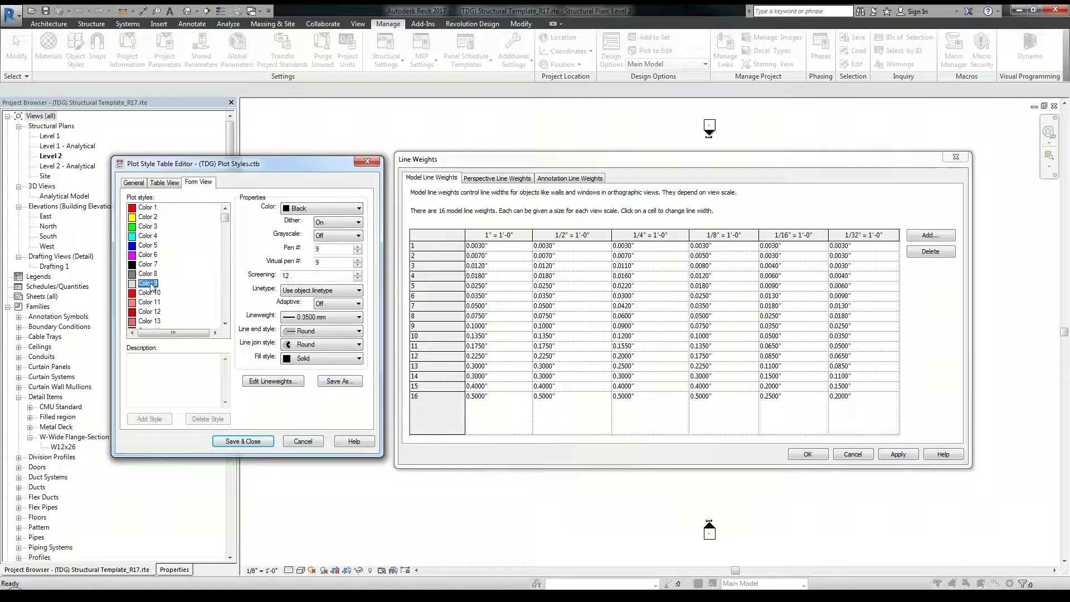
left_click(156, 208)
double_click(337, 249)
left_click(146, 284)
key("Home")
left_click(150, 284)
left_click(145, 209)
- List the plot style table's lineweights in inches
left_click(269, 384)
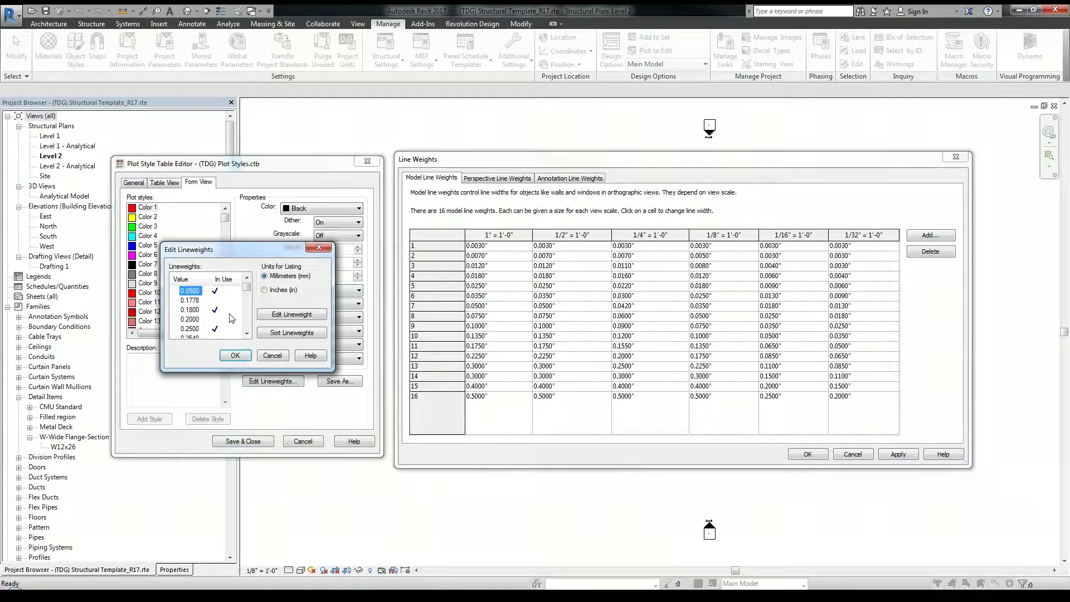
left_click(265, 291)
left_click(235, 355)
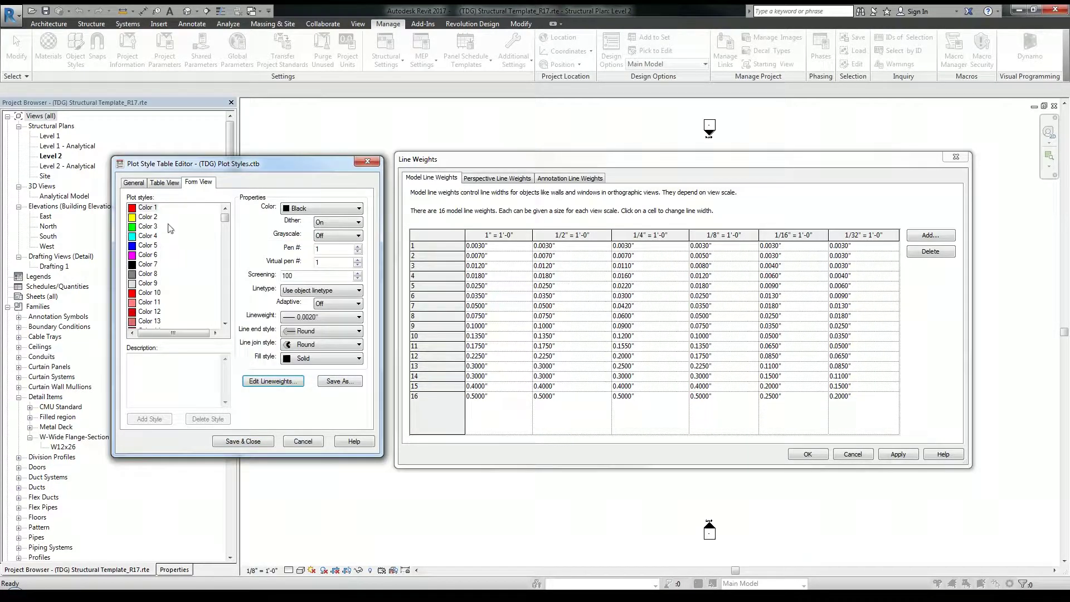
- Read the inch lineweights for Colors 1, 3, 6 and 9, with Color 1 at 0.0020"
left_click(148, 207)
left_click(148, 226)
left_click(148, 235)
left_click(147, 246)
left_click(148, 255)
left_click(147, 264)
left_click(148, 274)
left_click(148, 283)
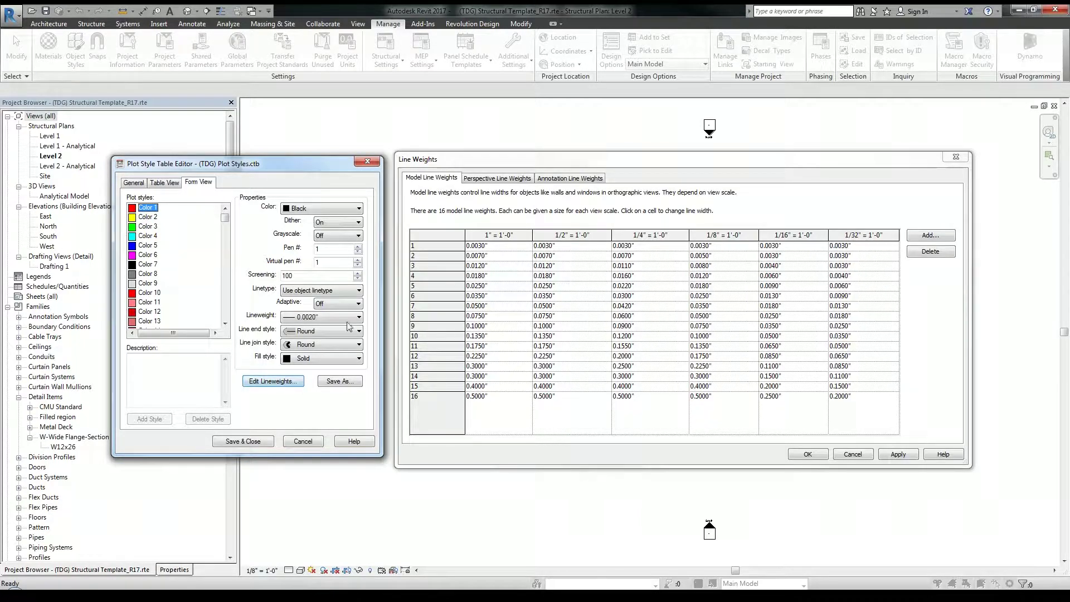
- Copy 0.0020 from the CTB lineweight list and paste it into pen 1 at the 1" scale
left_click(283, 384)
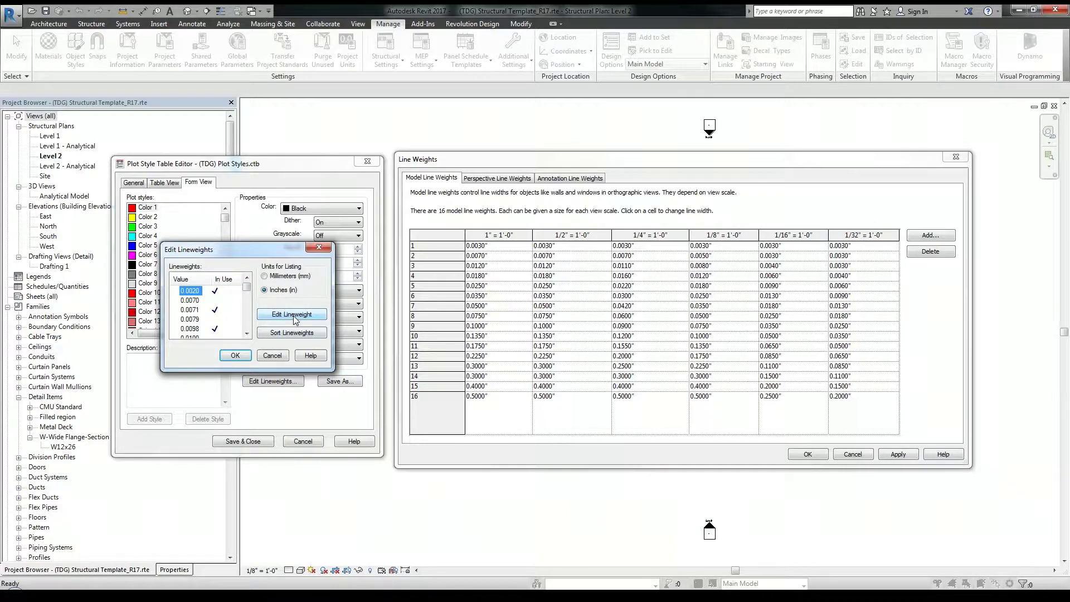
left_click(294, 316)
right_click(191, 292)
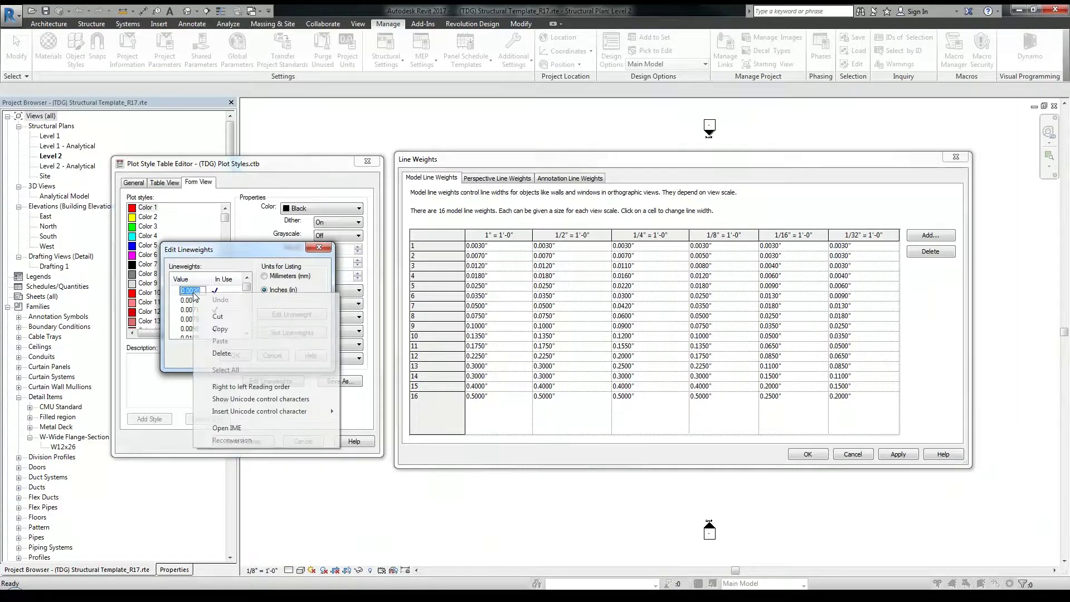
left_click(217, 330)
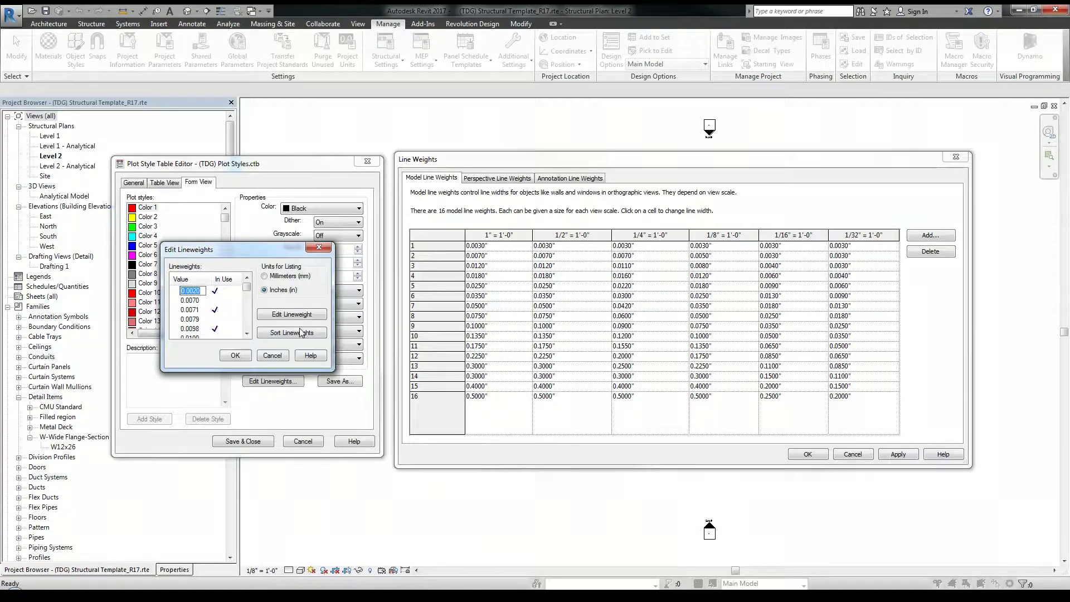
left_click(536, 166)
left_click(499, 246)
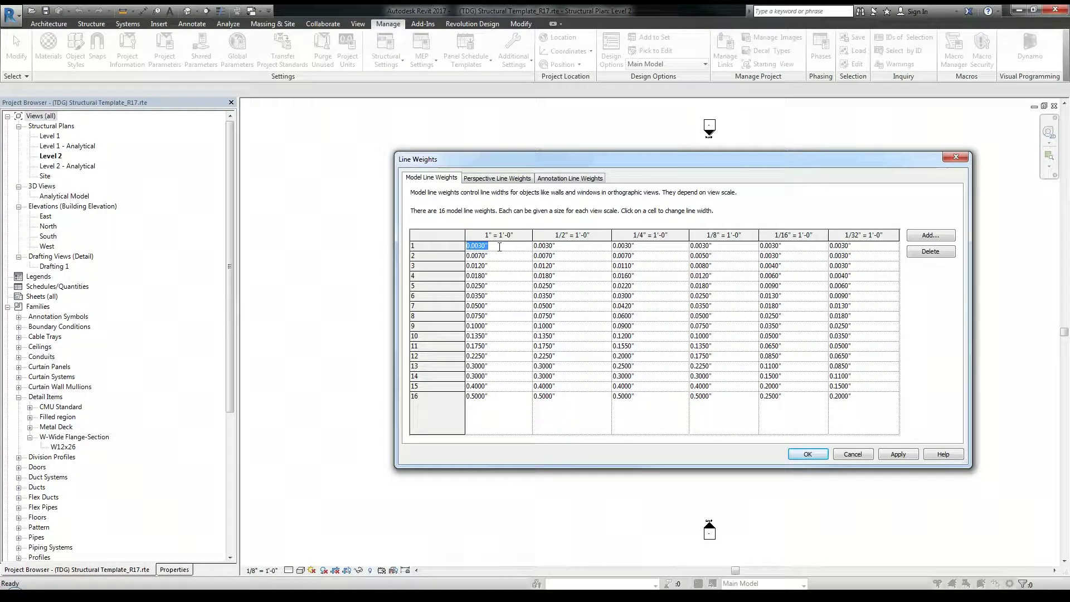
key("ctrl+v")
- Enter 0.0020 for model pen 1 at the 1/2", 1/4", 1/8", 1/16" and 1/32" scales
left_click(867, 249)
left_click_drag(866, 249, 565, 249)
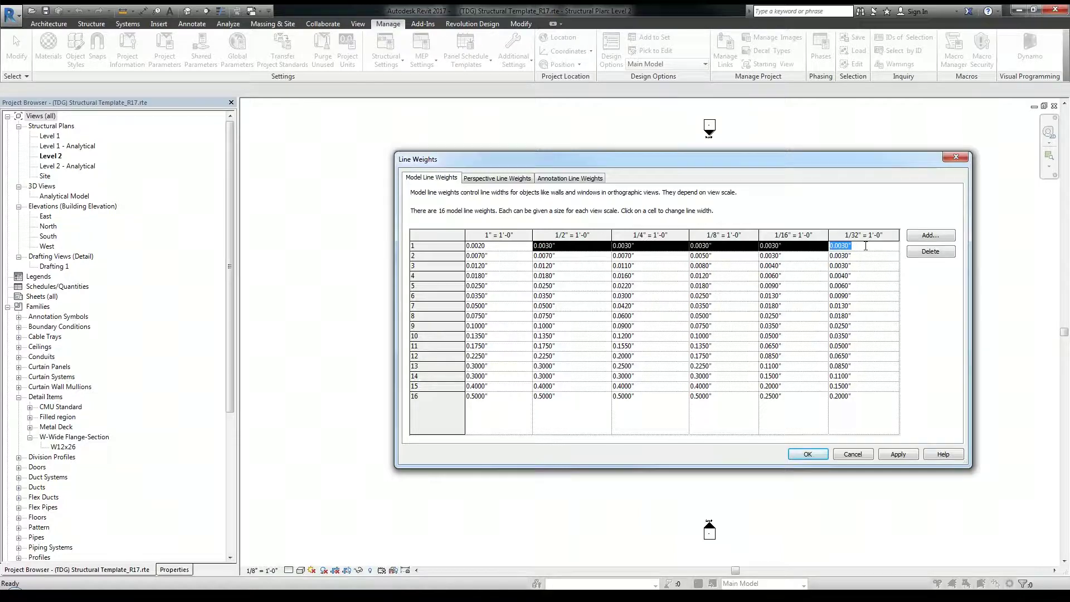
left_click_drag(848, 248, 586, 248)
left_click(585, 246)
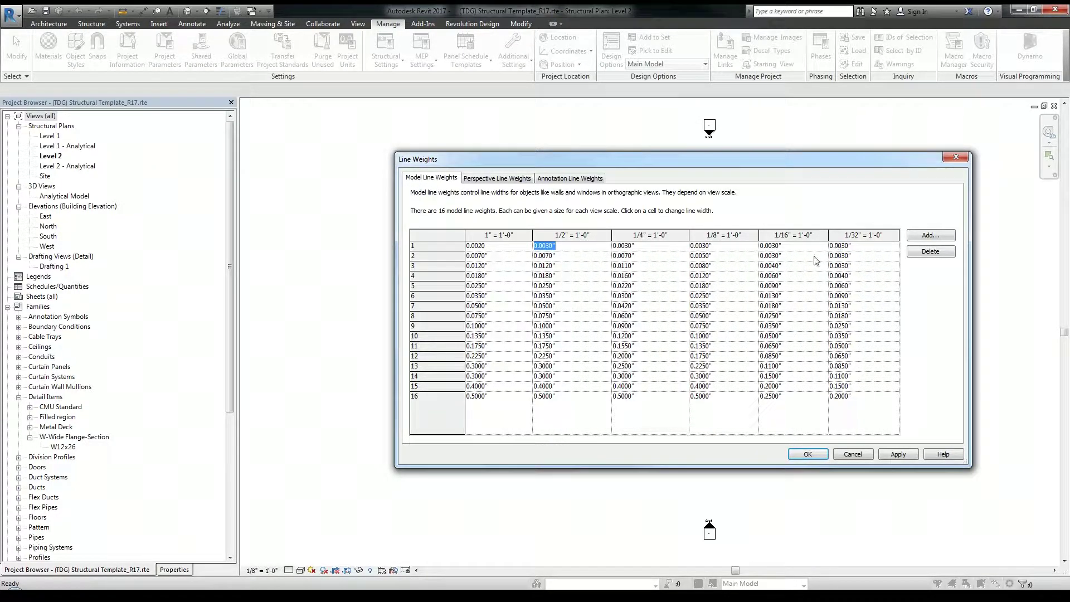
type("0.0020")
left_click(648, 247)
type("0.0020")
left_click(724, 248)
type("0.0020")
left_click(790, 247)
type("0.0020")
left_click(873, 246)
type("0.0020")
- Set pen 1 to 0.0020 in the Annotation tab after checking Perspective, then return to Model
left_click(486, 180)
left_click(472, 232)
left_click(563, 181)
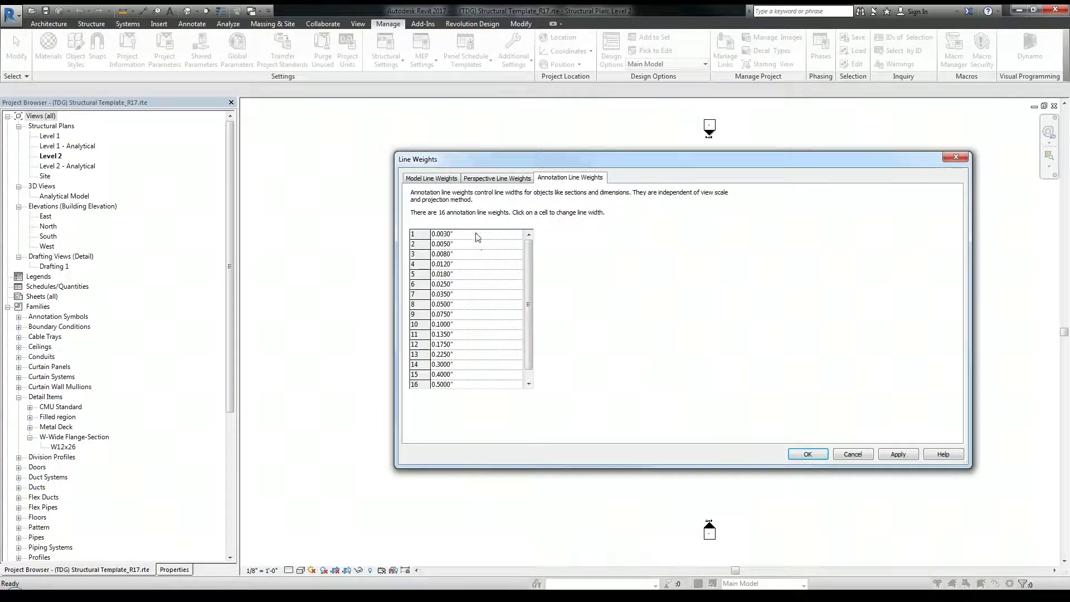
left_click(477, 234)
type("0.0020")
left_click(431, 179)
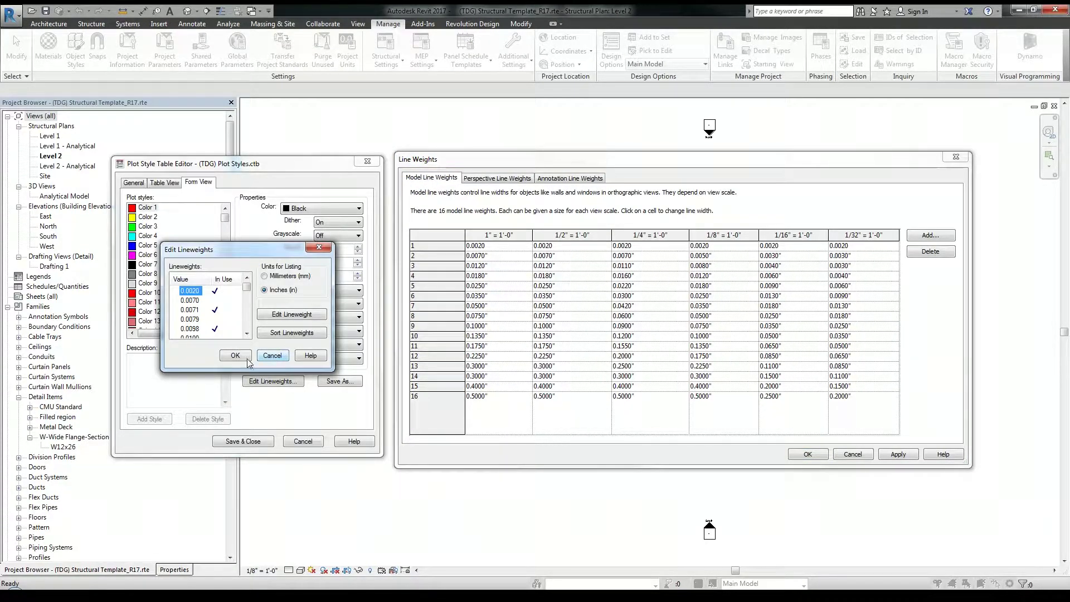
- Copy Color 2's 0.0071 value from the CTB lineweight list
left_click(272, 357)
left_click(148, 217)
left_click(273, 382)
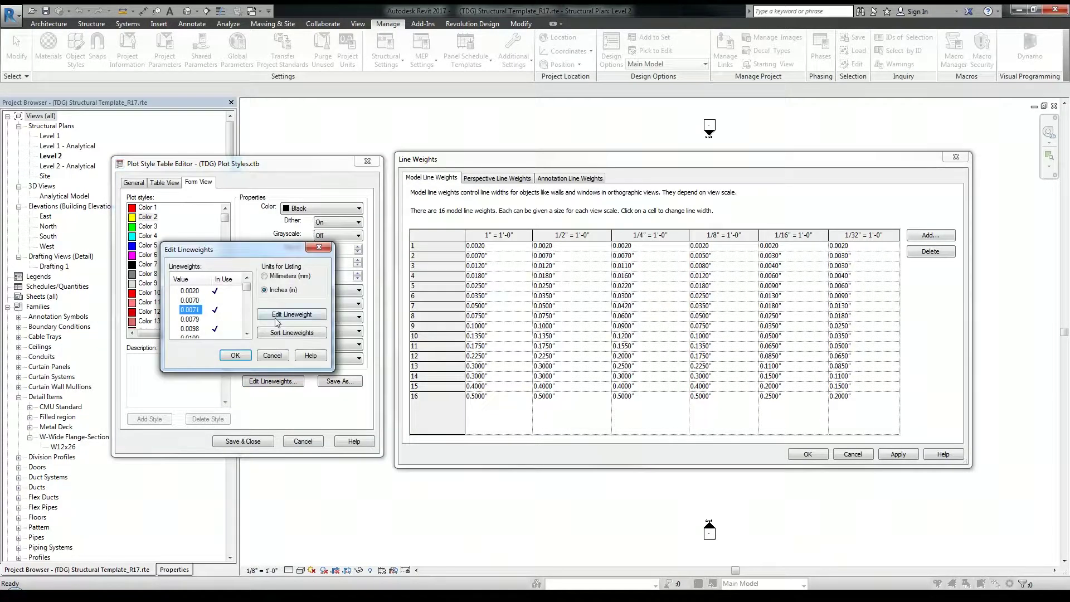
left_click(278, 315)
right_click(193, 311)
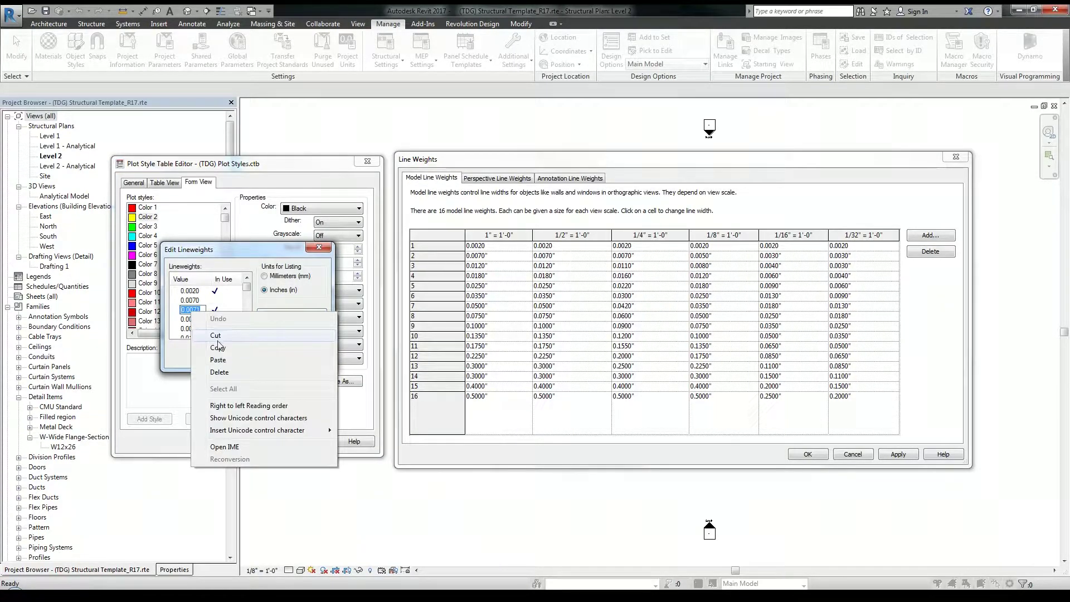
left_click(239, 362)
left_click(236, 356)
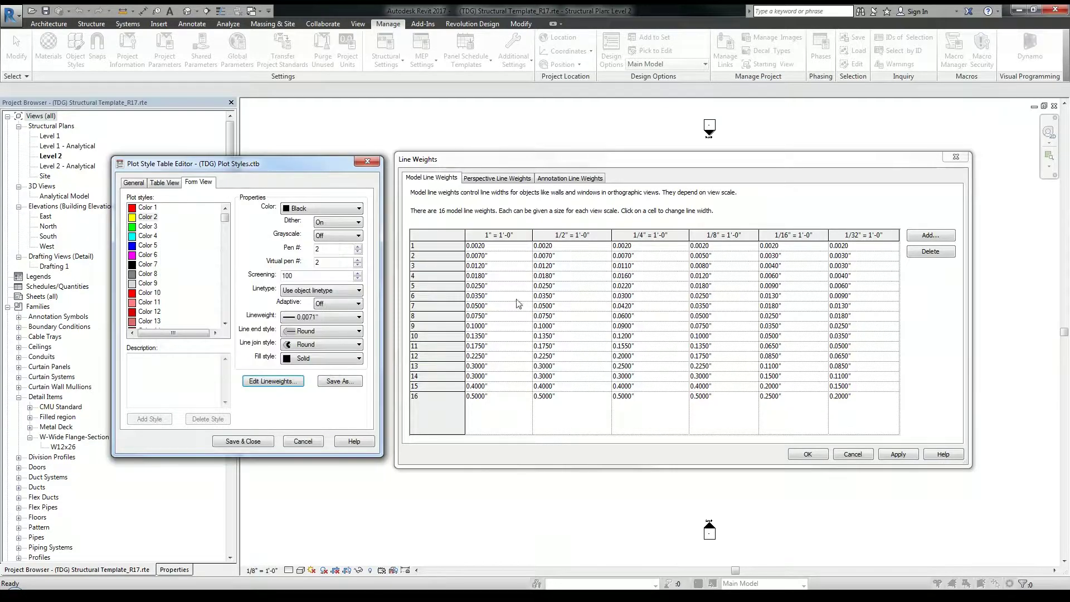
- Paste 0.0071 into model pen 2 at all six scales
left_click(504, 257)
key("ctrl+v")
left_click(574, 257)
key("ctrl+v")
left_click(647, 256)
key("ctrl+v")
left_click(719, 256)
key("ctrl+v")
left_click(783, 256)
key("ctrl+v")
left_click(868, 258)
key("ctrl+v")
- Set annotation pen 2 to 0.0071, apply the changes, and go back to Model Line Weights
left_click(498, 178)
left_click(458, 248)
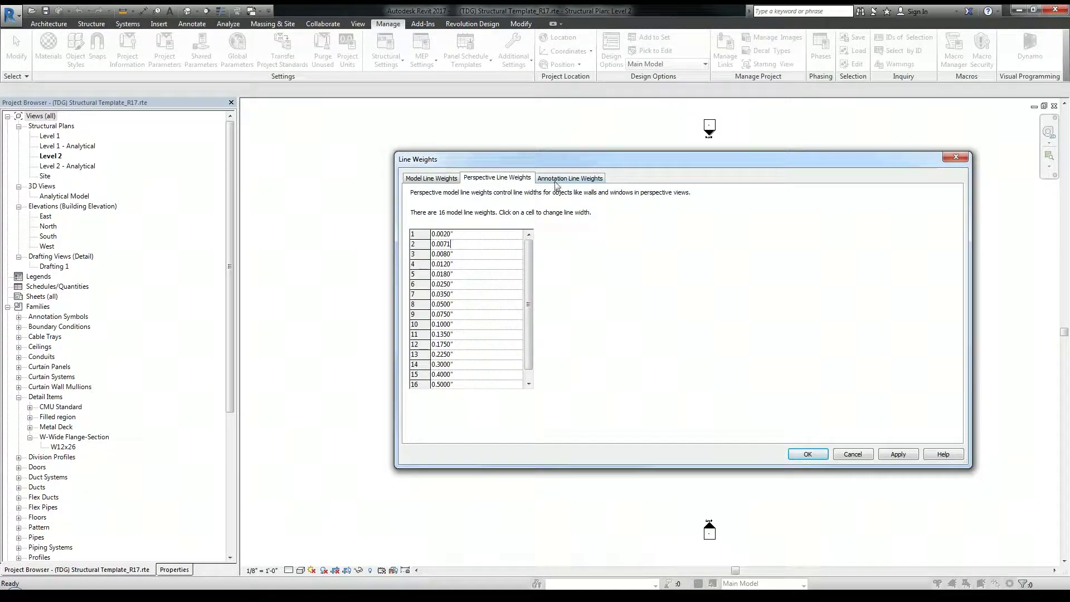
left_click(558, 184)
left_click(467, 244)
key("ctrl+v")
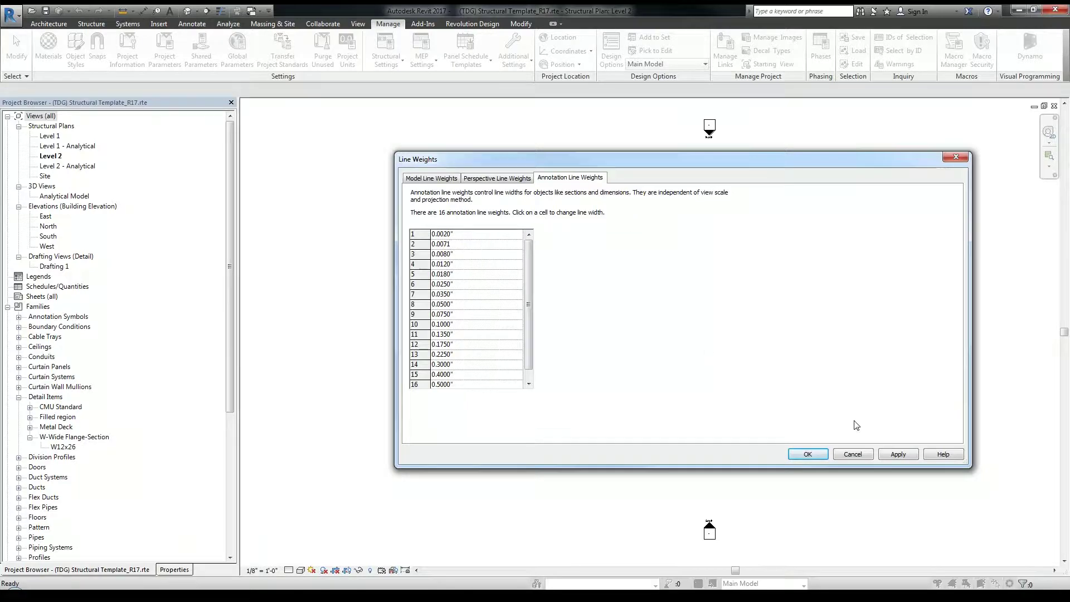
left_click(887, 454)
left_click(427, 177)
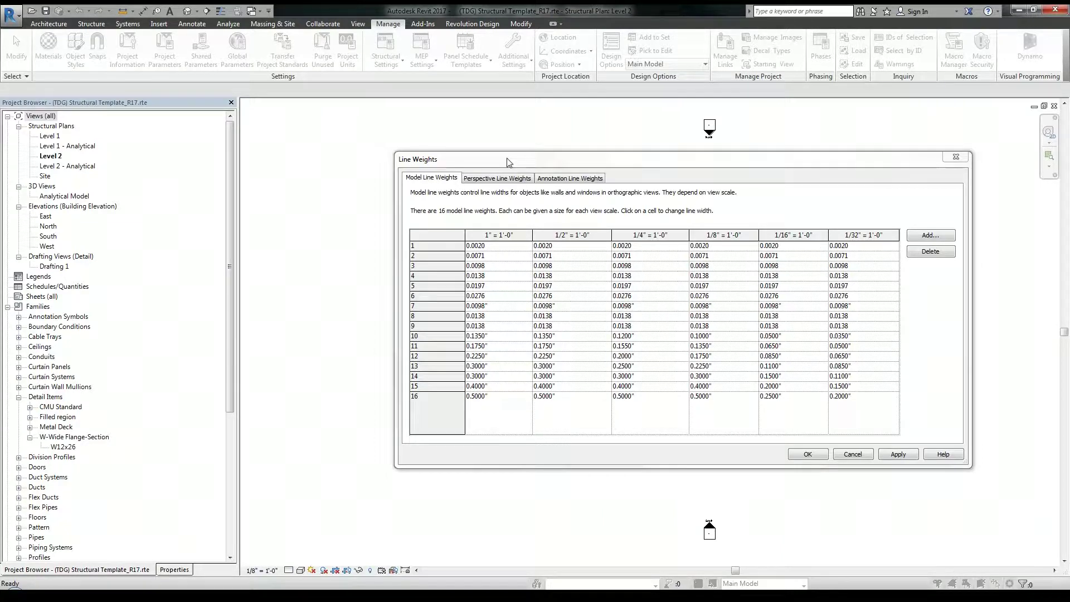
left_click(452, 166)
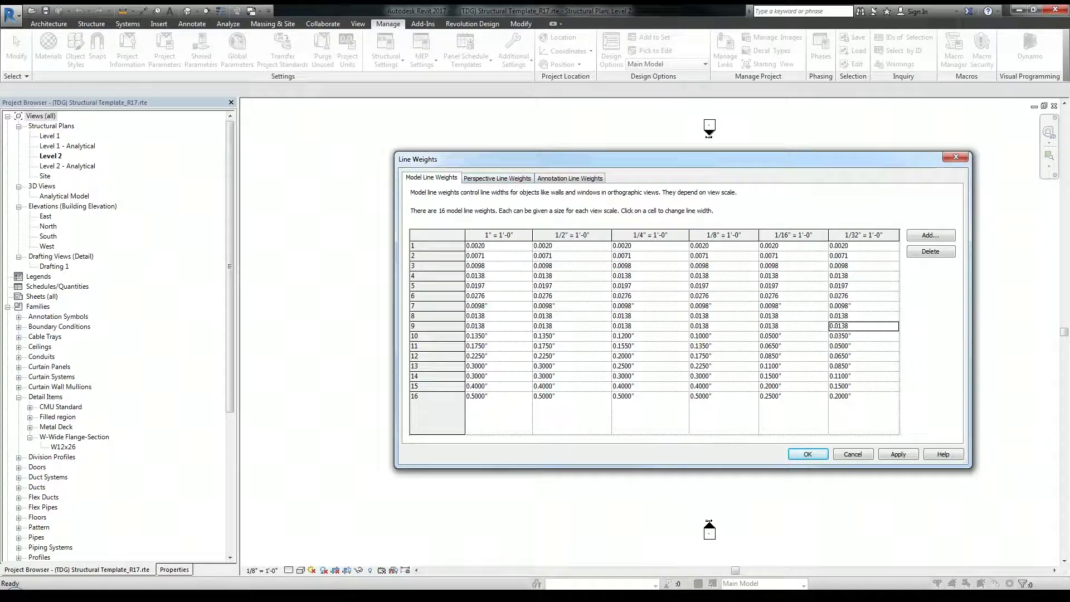
key("alt+Tab")
left_click(146, 208)
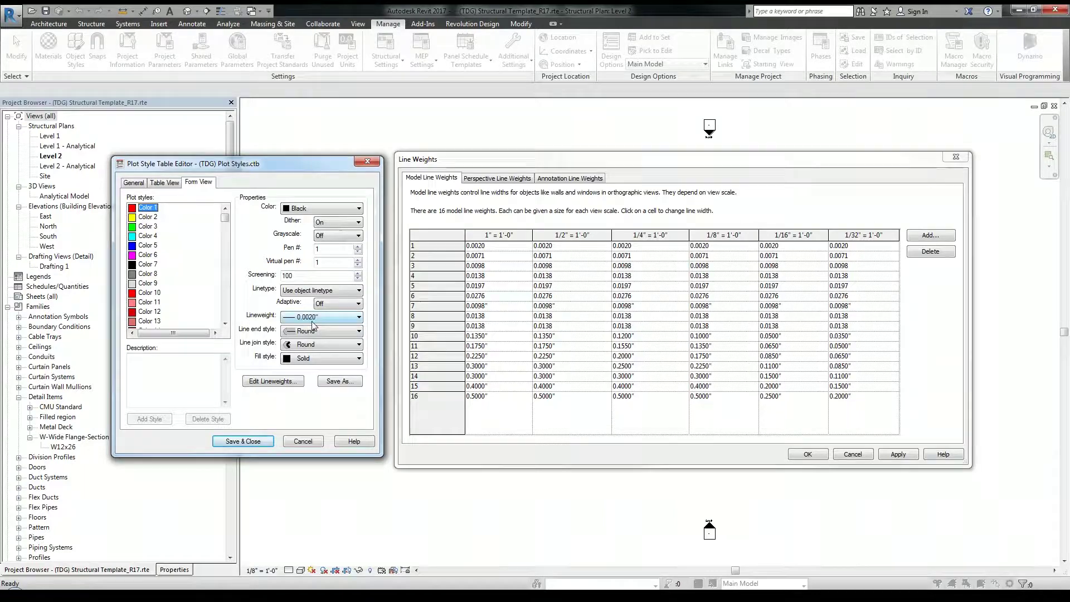
left_click(496, 246)
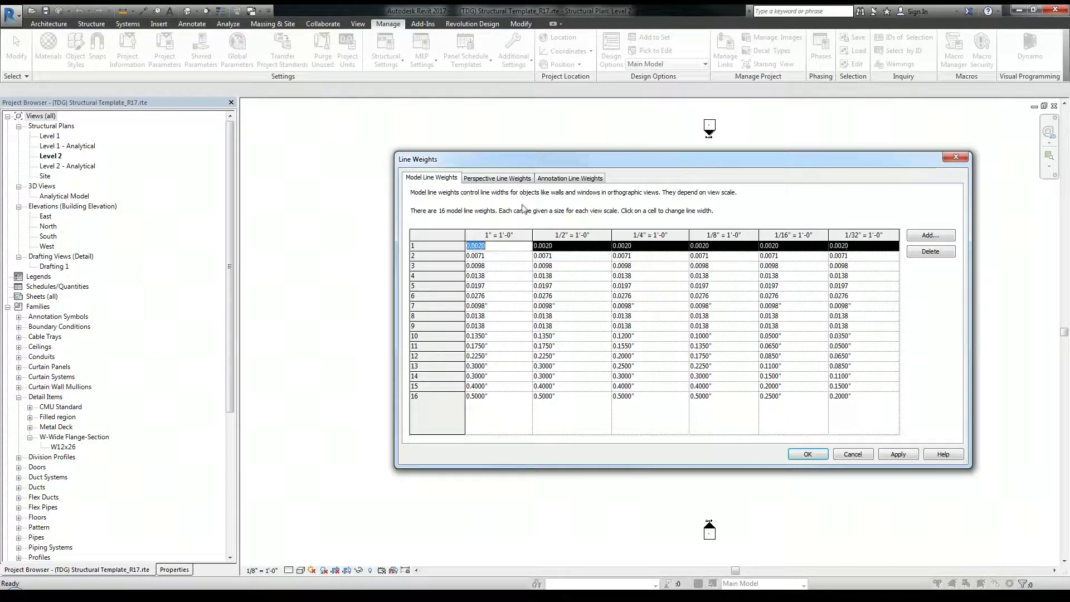
left_click(500, 178)
left_click(571, 178)
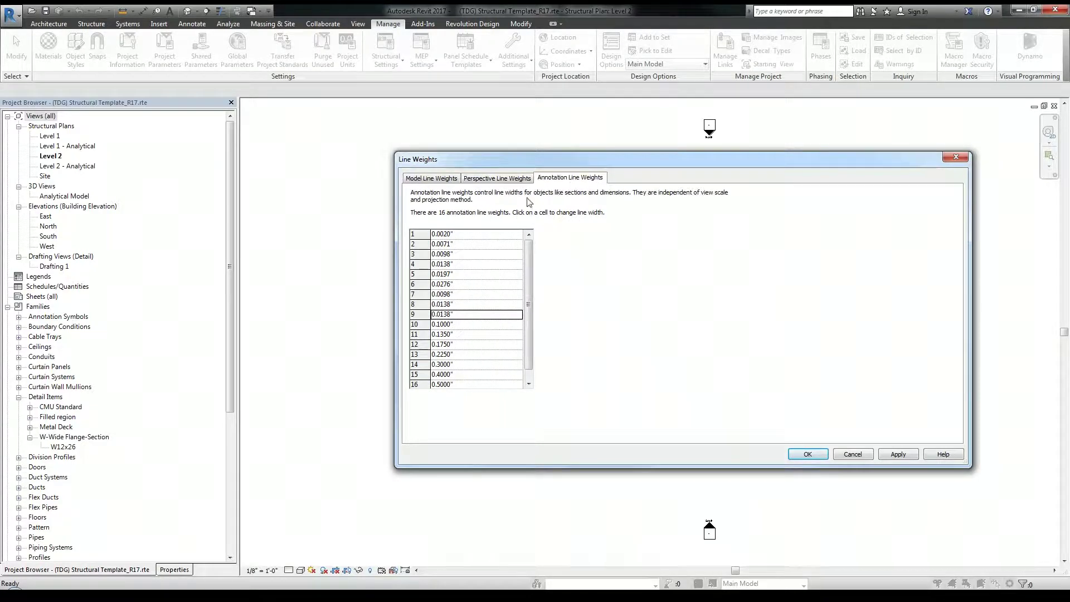
key("ctrl+Tab")
key("alt+Tab")
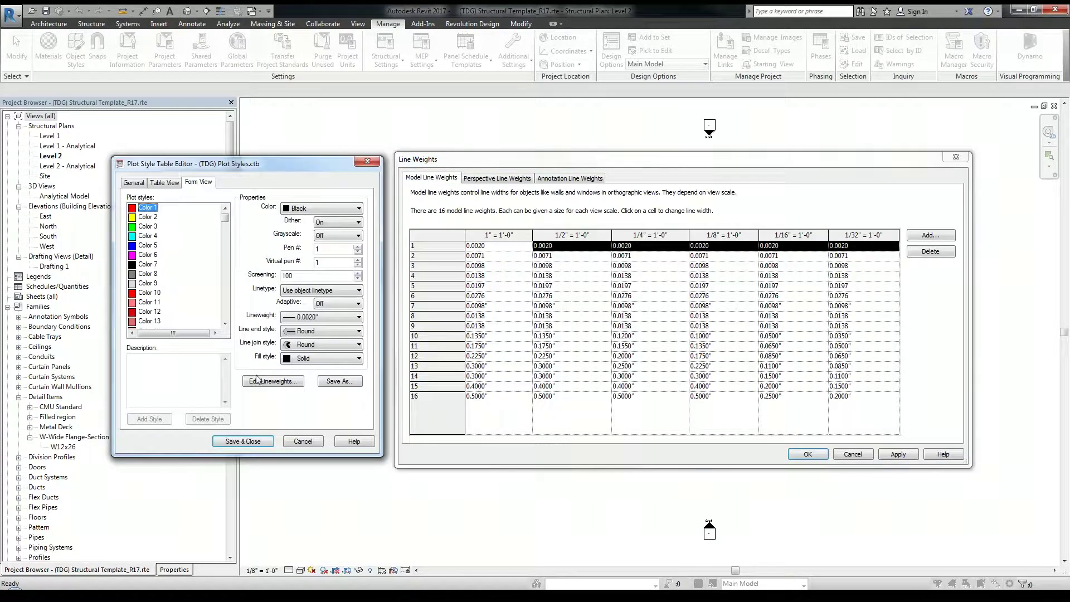
left_click(147, 217)
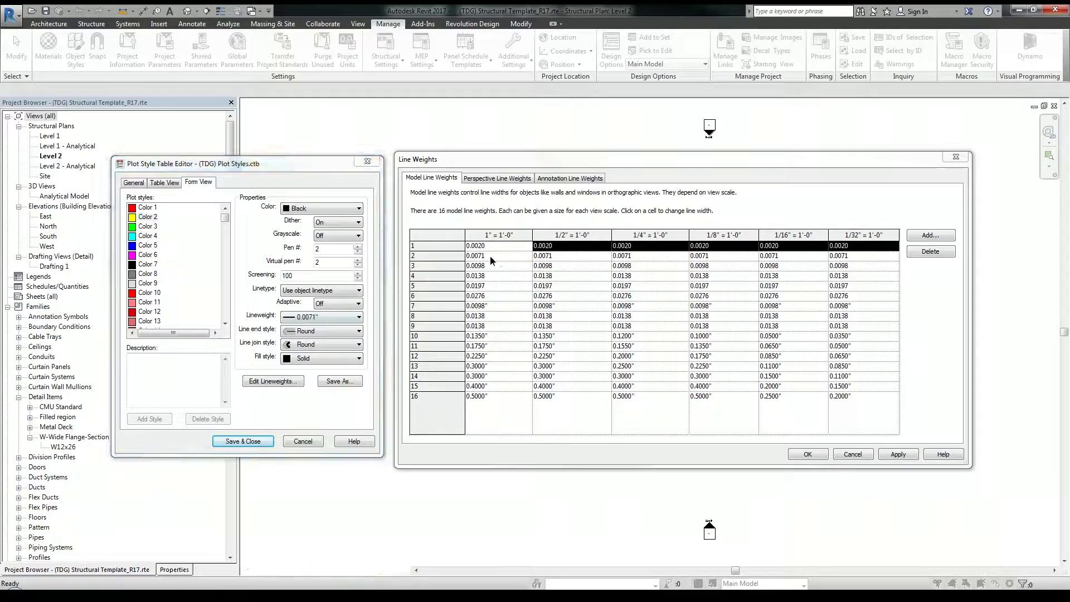
left_click(490, 255)
left_click(863, 256)
left_click(510, 179)
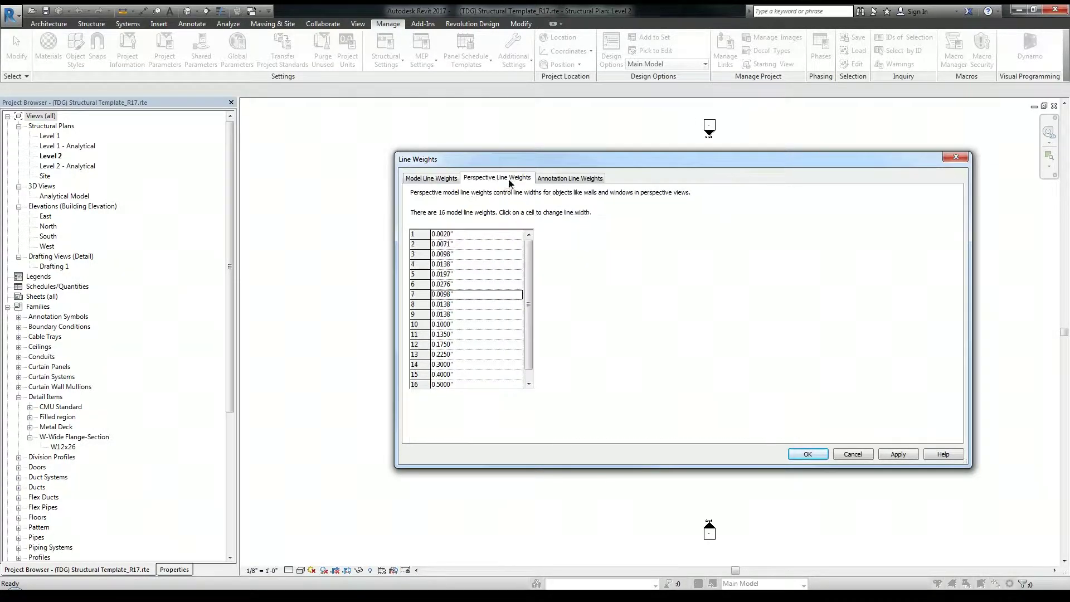
left_click(468, 246)
left_click(569, 178)
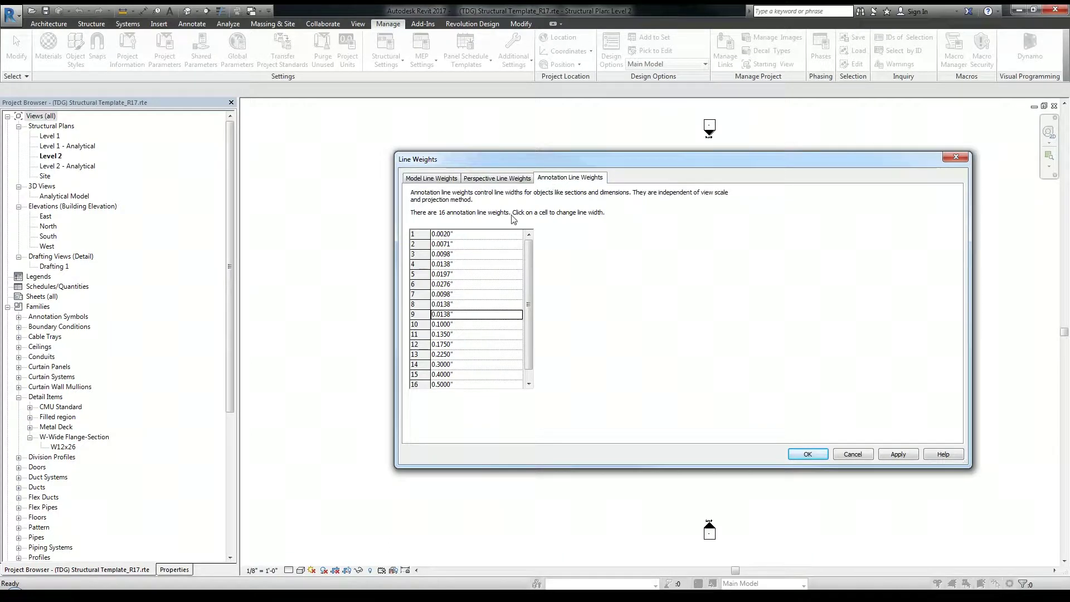
left_click(471, 244)
key("alt+Tab")
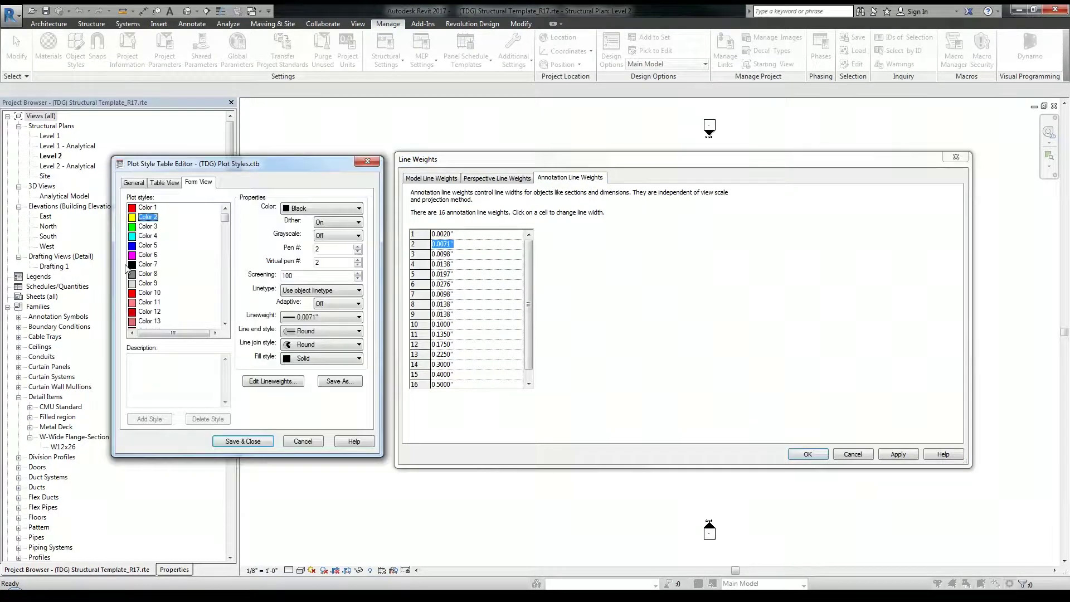
left_click(147, 227)
left_click(490, 179)
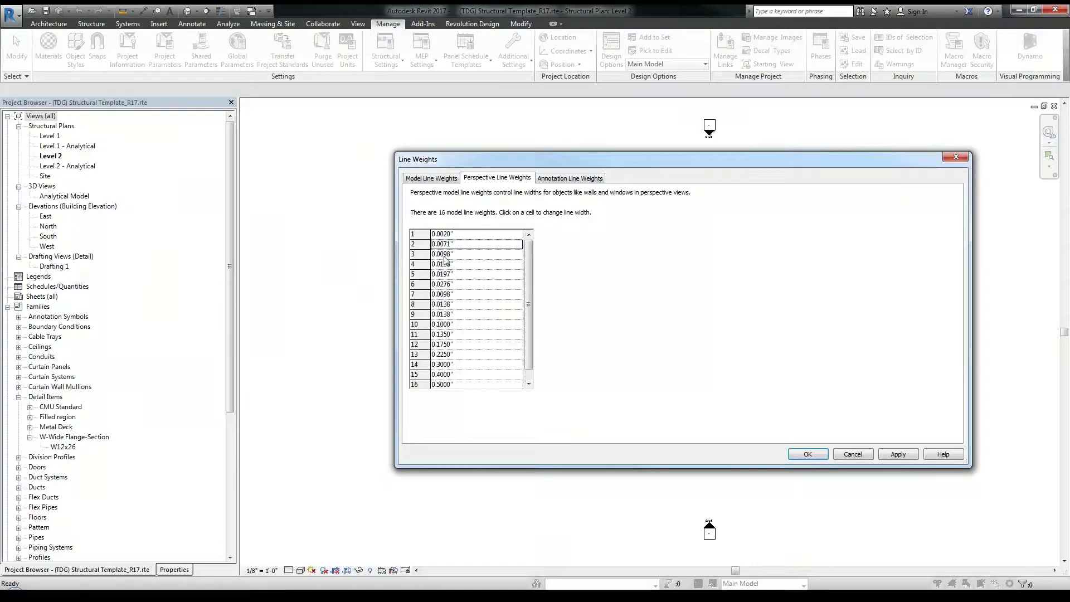
left_click(420, 180)
left_click(483, 267)
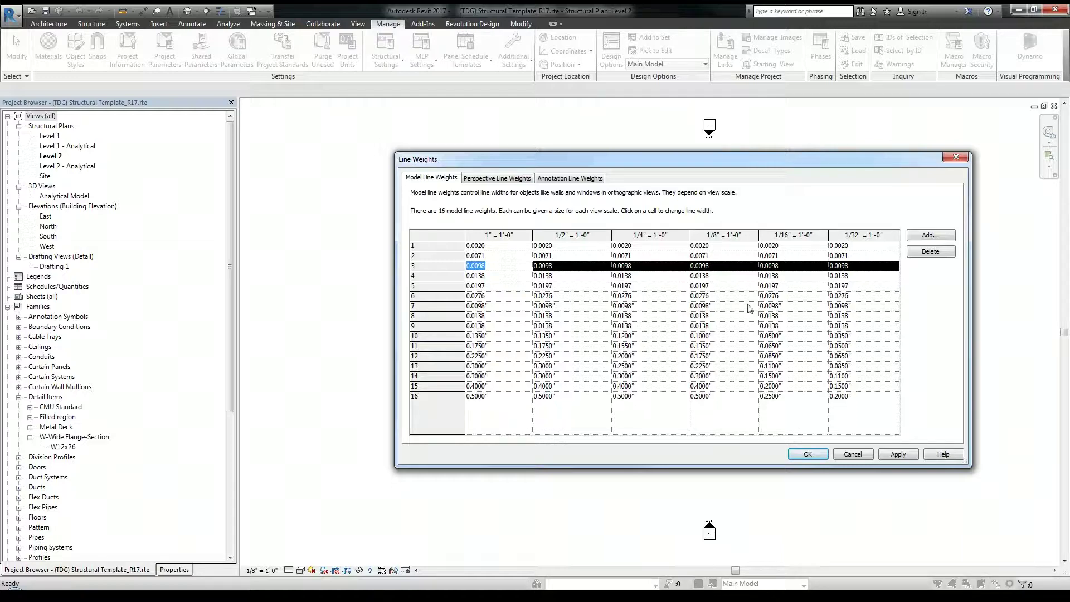
- Accept the edited pen widths with OK to close the Line Weights dialog
left_click(808, 453)
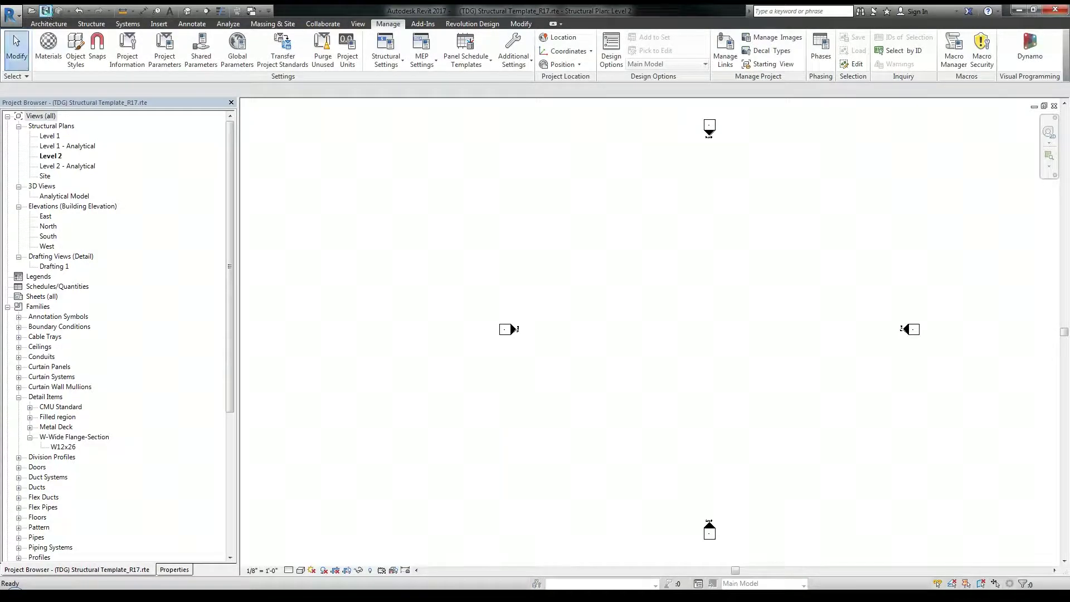